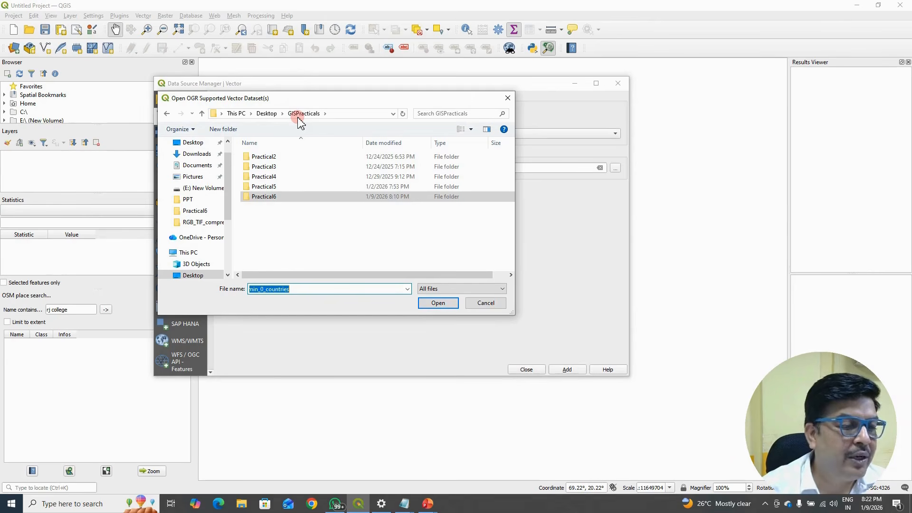
- Add the vector dataset ne_10m_admin_0_countries.zip from the Practical6 folder to the map
double_click(265, 197)
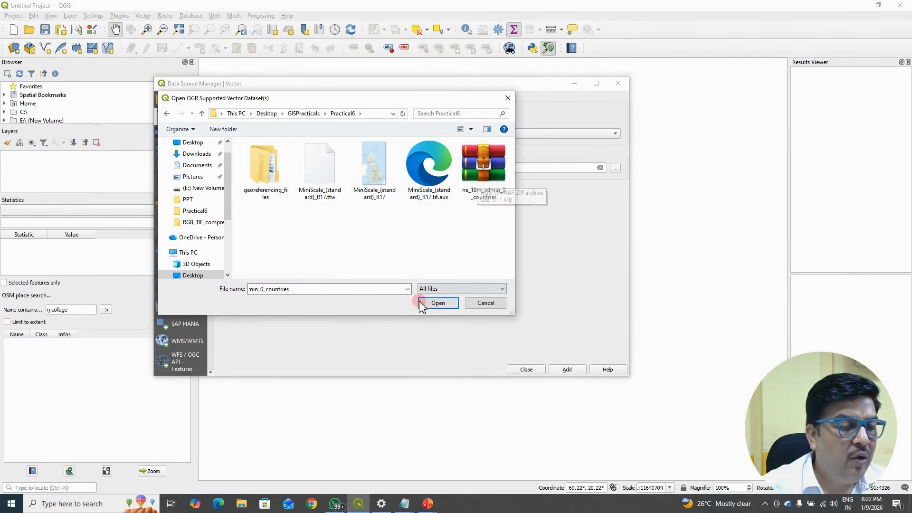
left_click(438, 304)
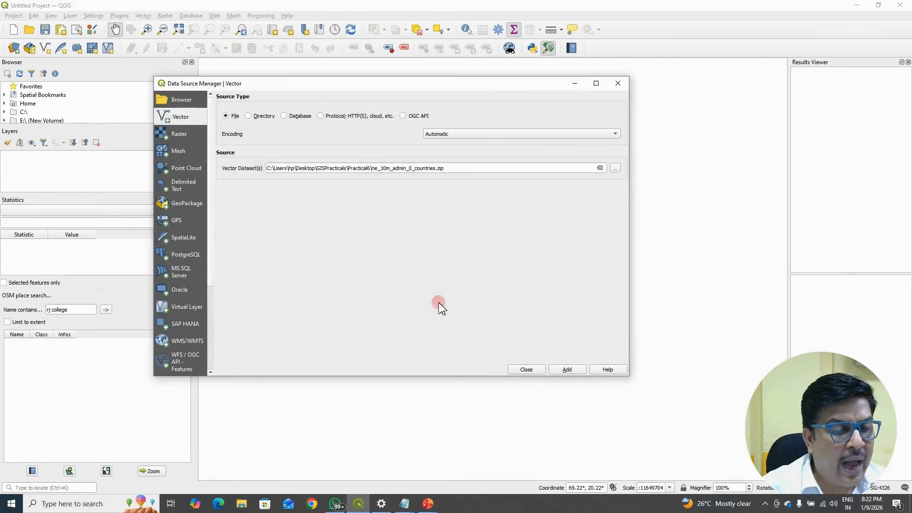
left_click(566, 369)
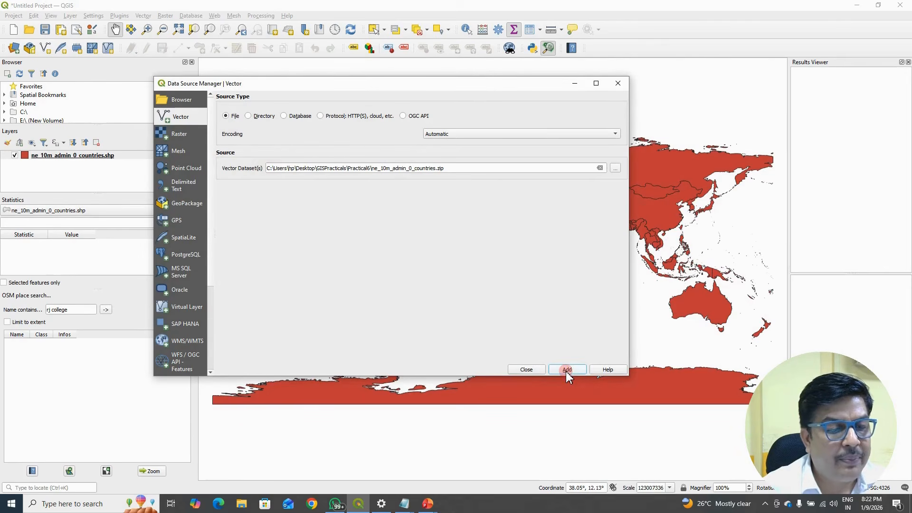
left_click(525, 369)
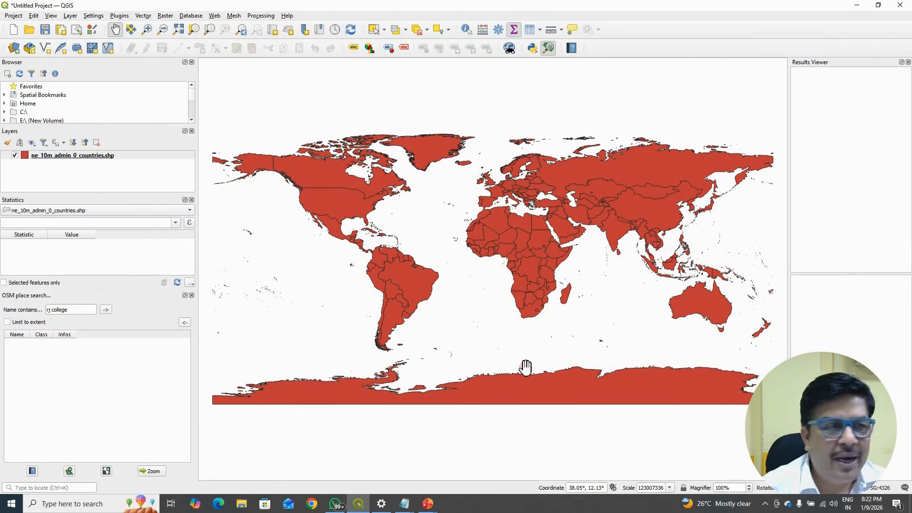
- Set up an export of the countries layer as an ESRI Shapefile with the file name worldmap
left_click(70, 18)
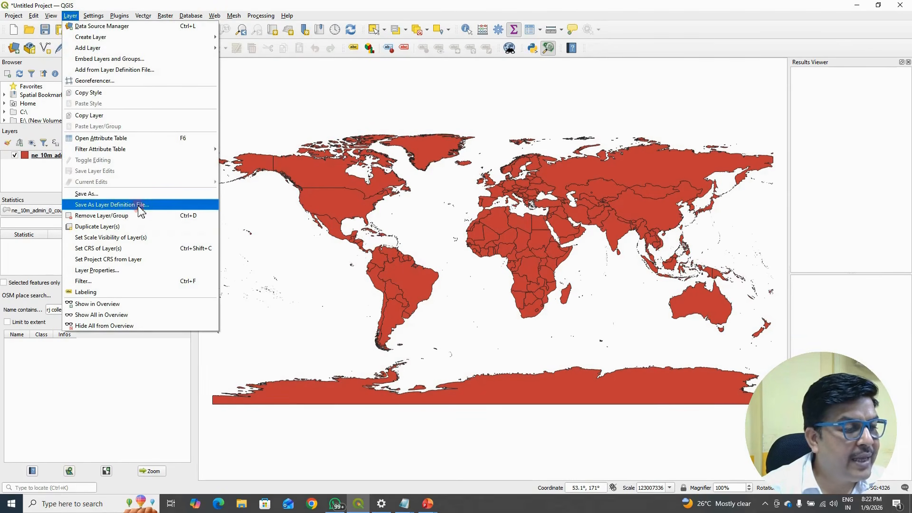
left_click(142, 195)
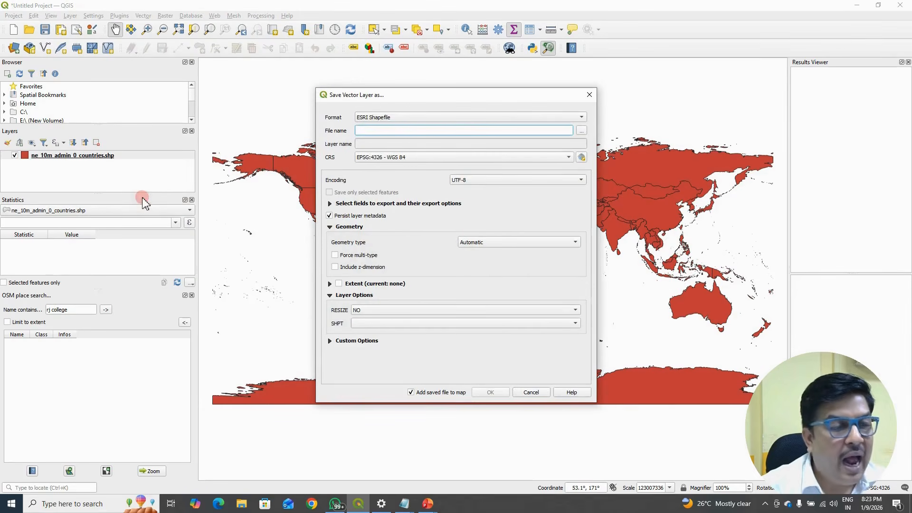
left_click(365, 130)
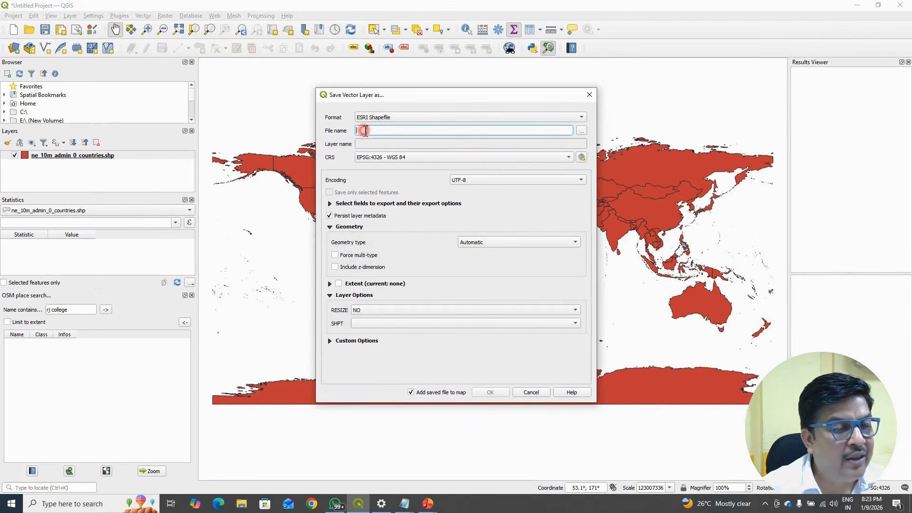
type("worldmap")
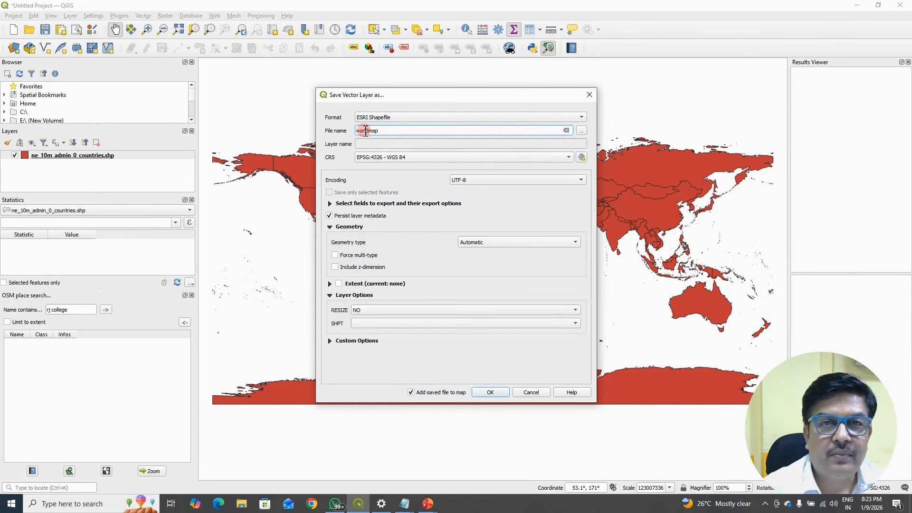
left_click(373, 158)
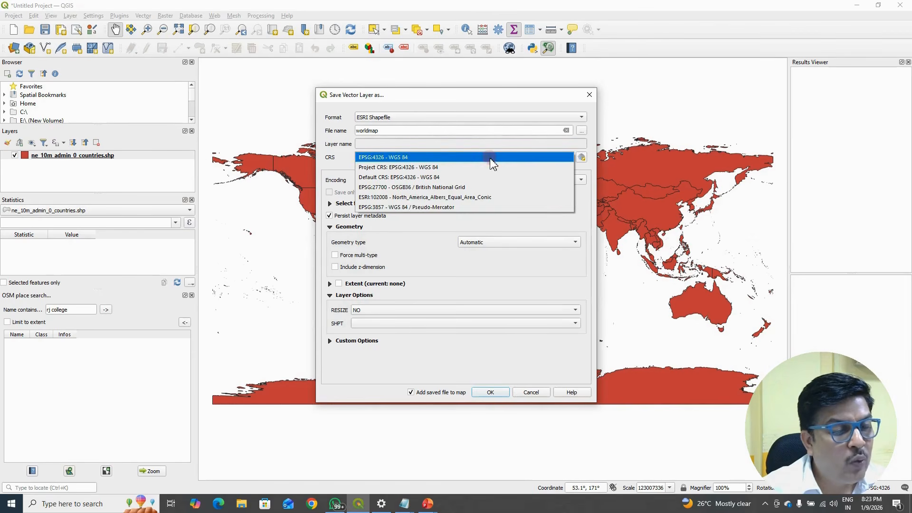
left_click(433, 268)
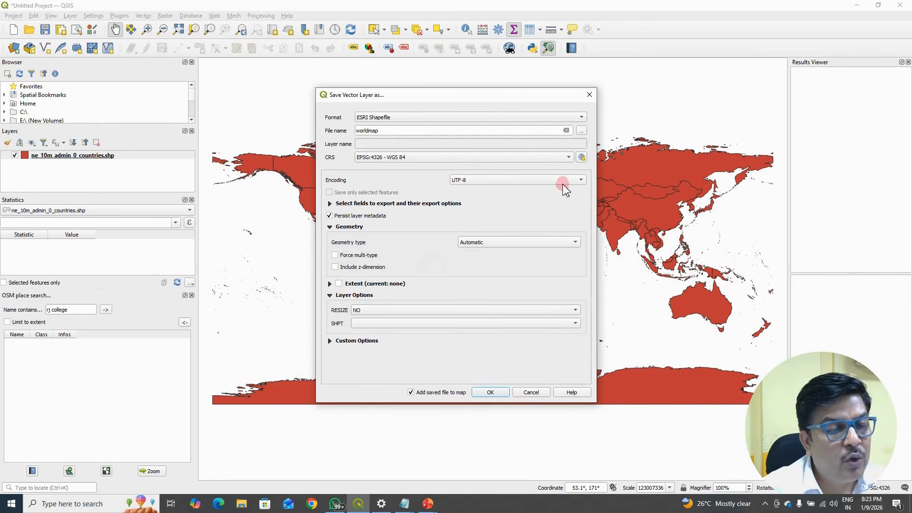
- Find 102008 in the coordinate reference systems and set the export CRS to ESRI:102008 - North_America_Albers_Equal_Area_Conic
left_click(581, 158)
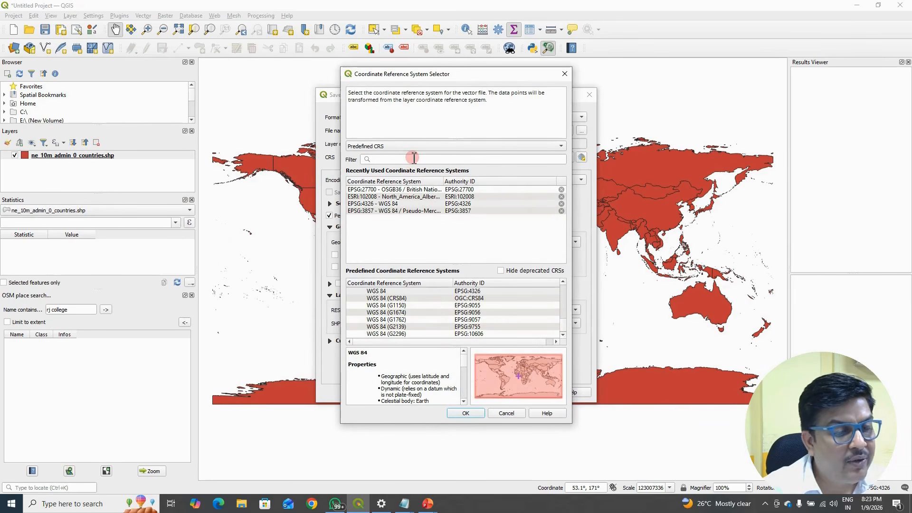
left_click(414, 159)
type("1")
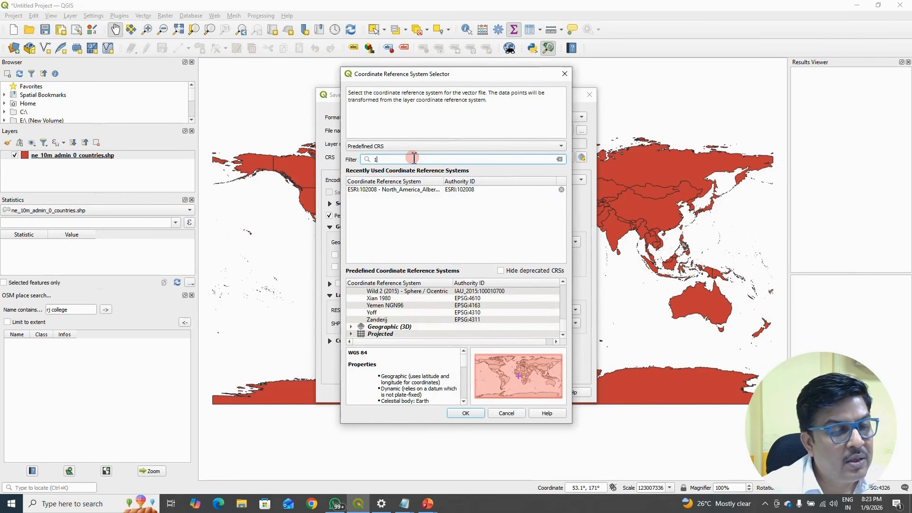
type("02008")
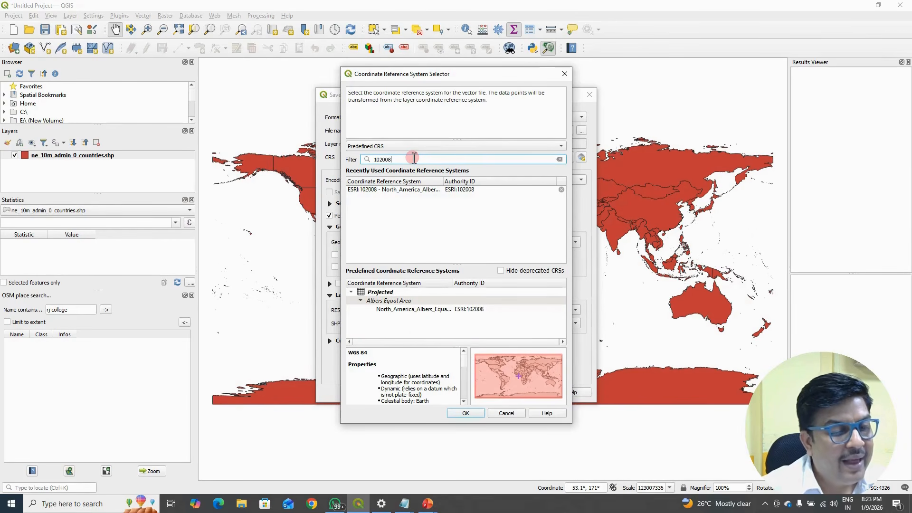
left_click(434, 310)
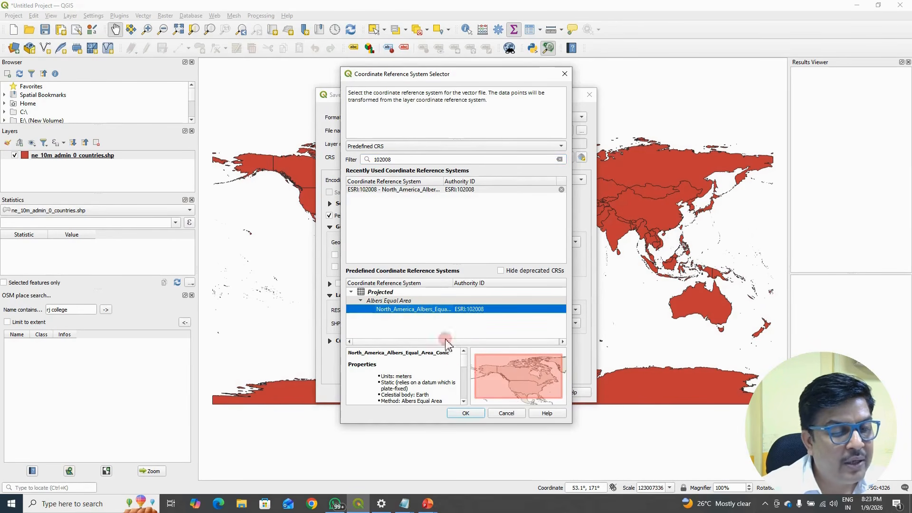
left_click(465, 413)
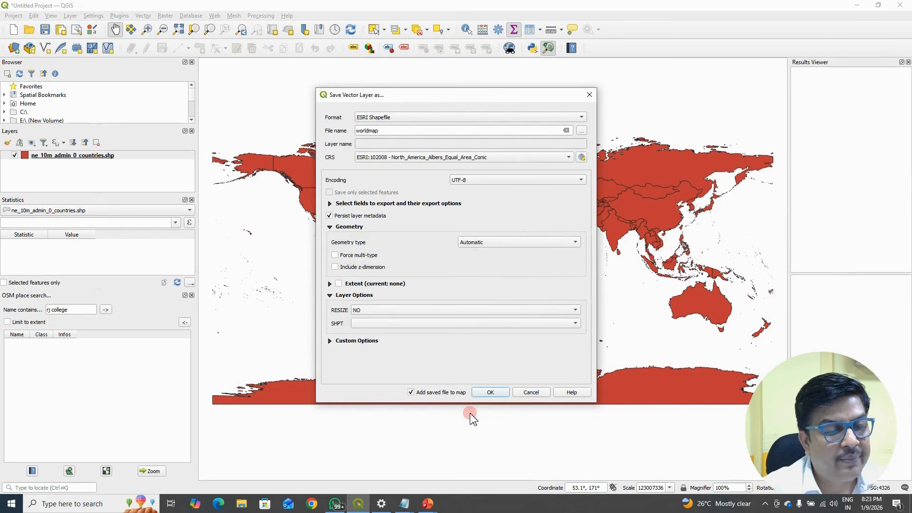
- Export the layer using the Inverse of NAD83 to WGS 84 (1) transformation and hide the original ne_10m_admin_0_countries.shp layer
left_click(487, 393)
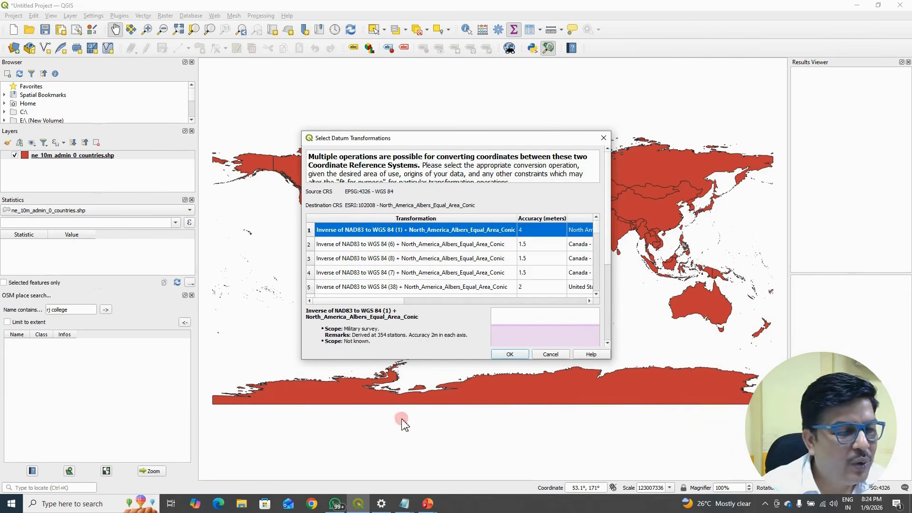
left_click(510, 355)
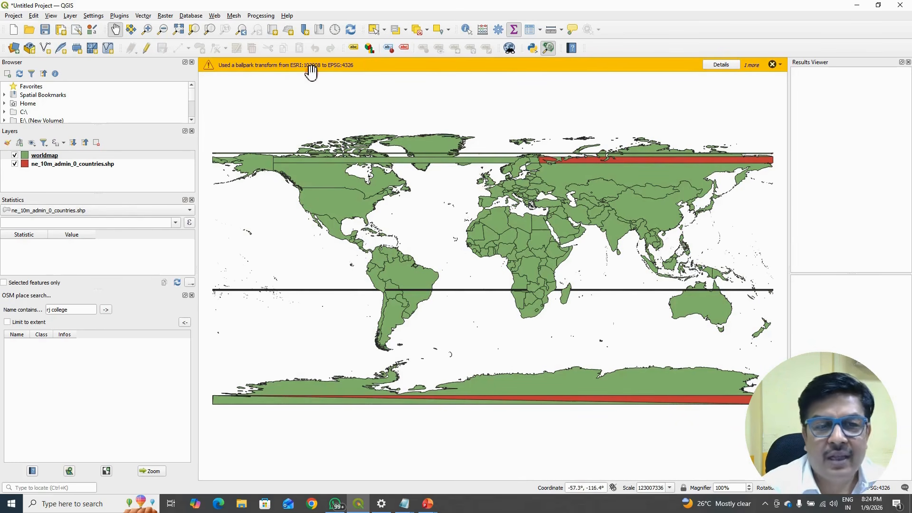
left_click(773, 65)
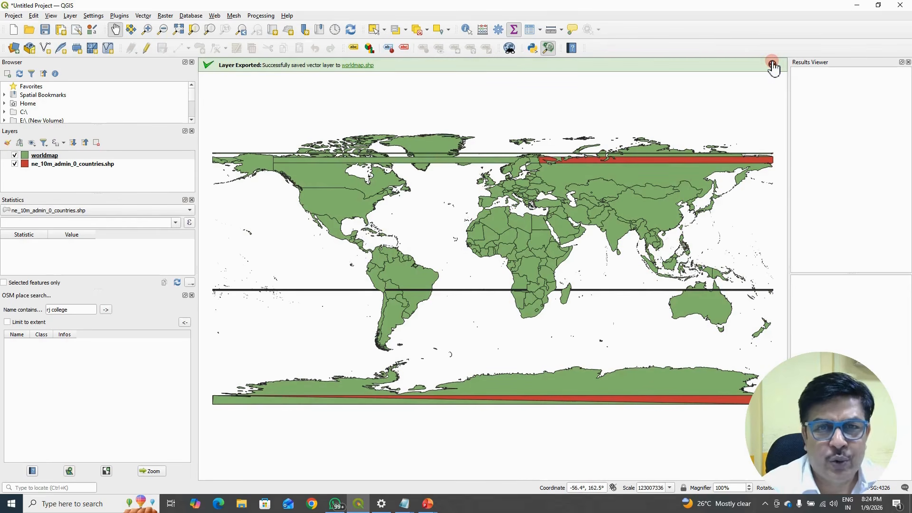
left_click(773, 65)
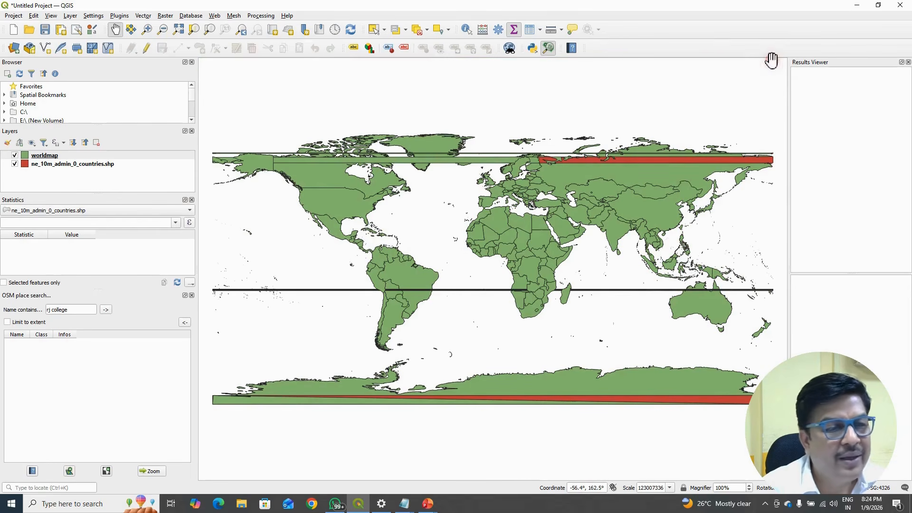
left_click(15, 165)
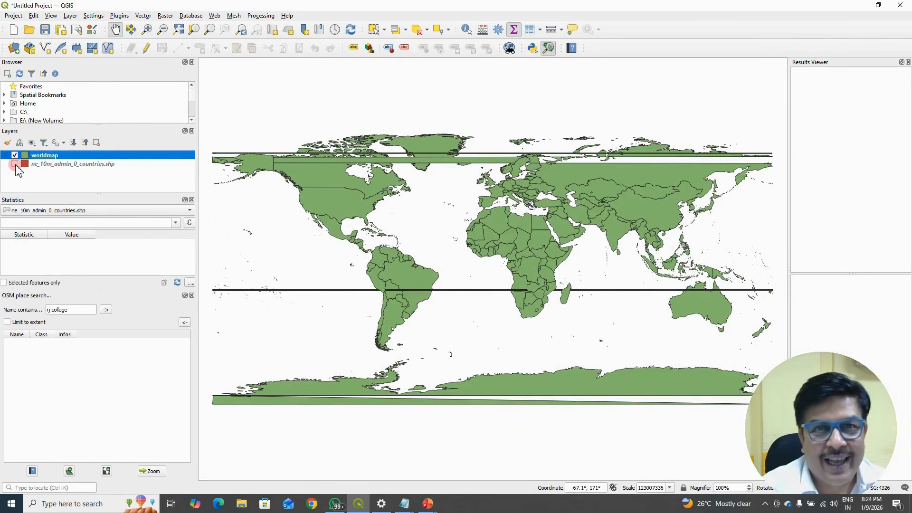
- Add the raster MiniScale_(standard)_R17.tif from the Practical6 folder and collapse its band list in the layer tree
left_click(70, 16)
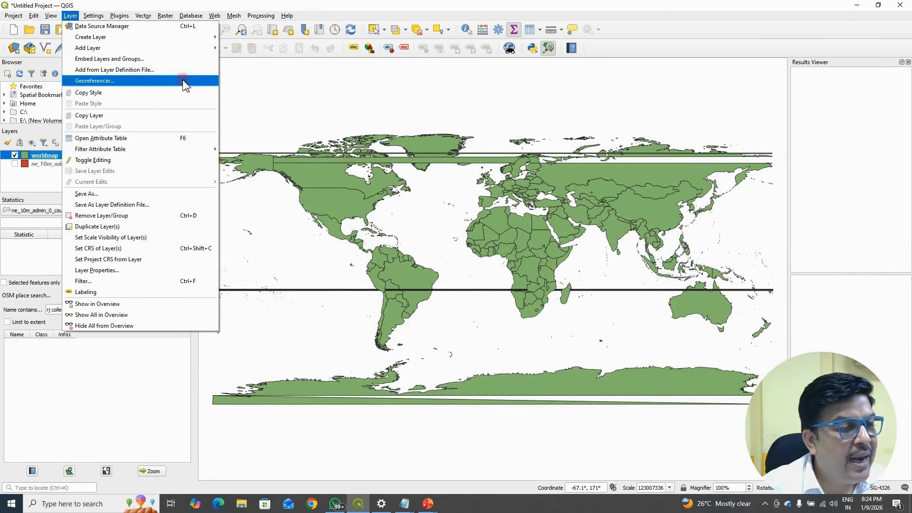
mouse_move(210, 54)
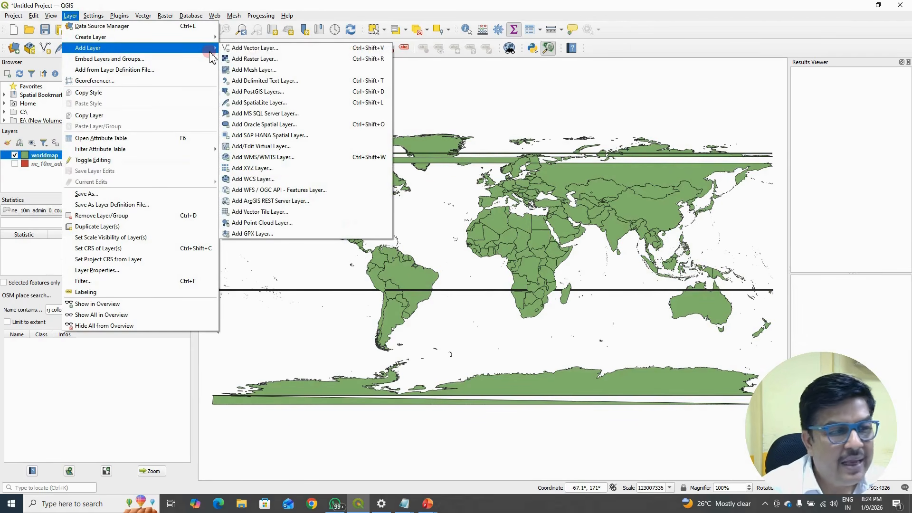
left_click(272, 61)
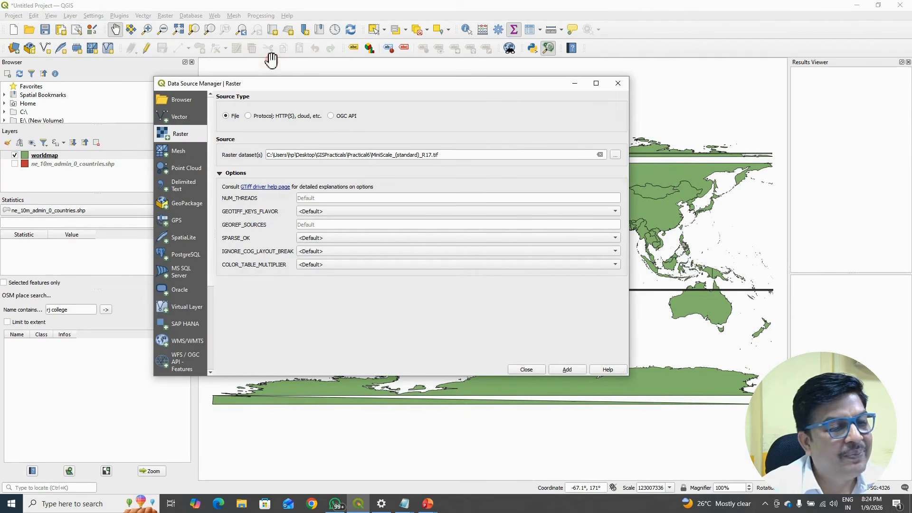
left_click(615, 154)
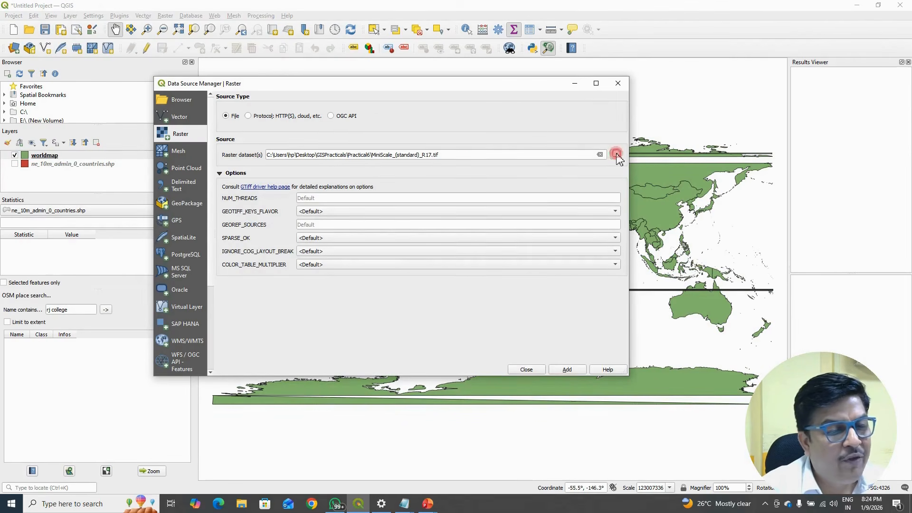
left_click(377, 182)
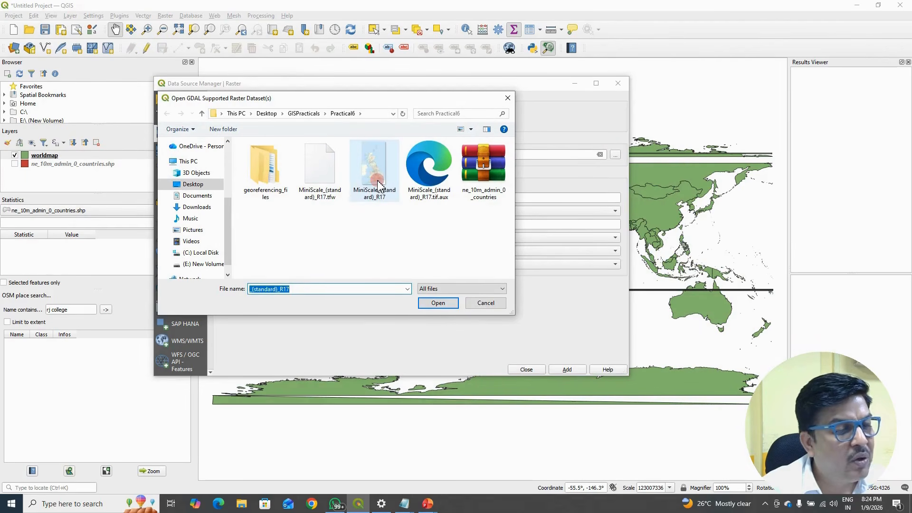
left_click(378, 183)
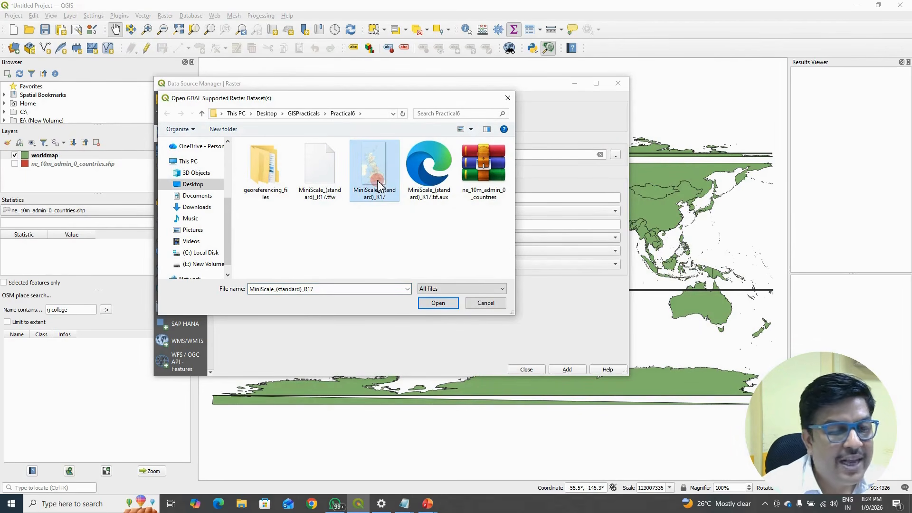
left_click(436, 304)
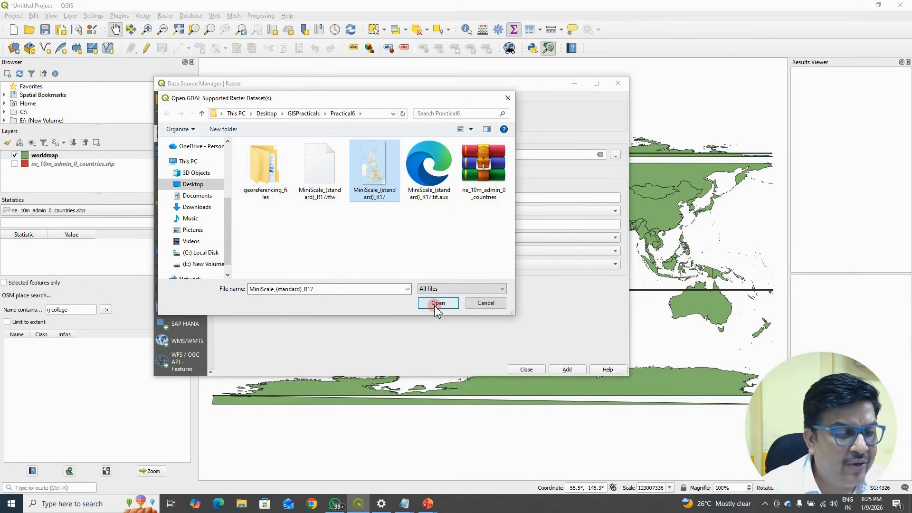
left_click(561, 369)
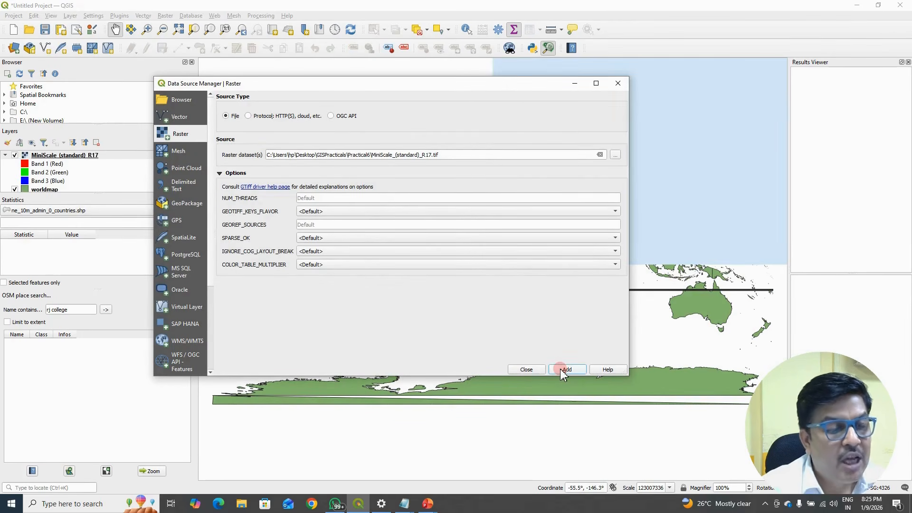
left_click(525, 367)
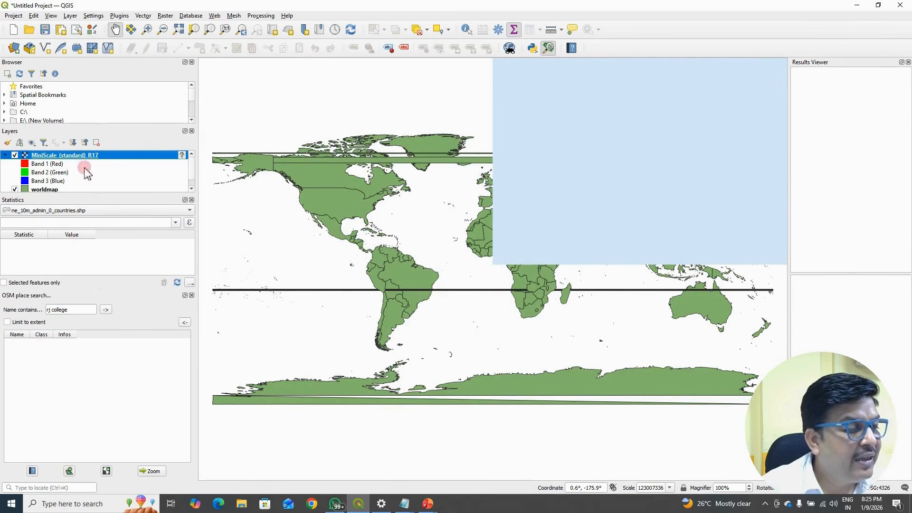
left_click(5, 155)
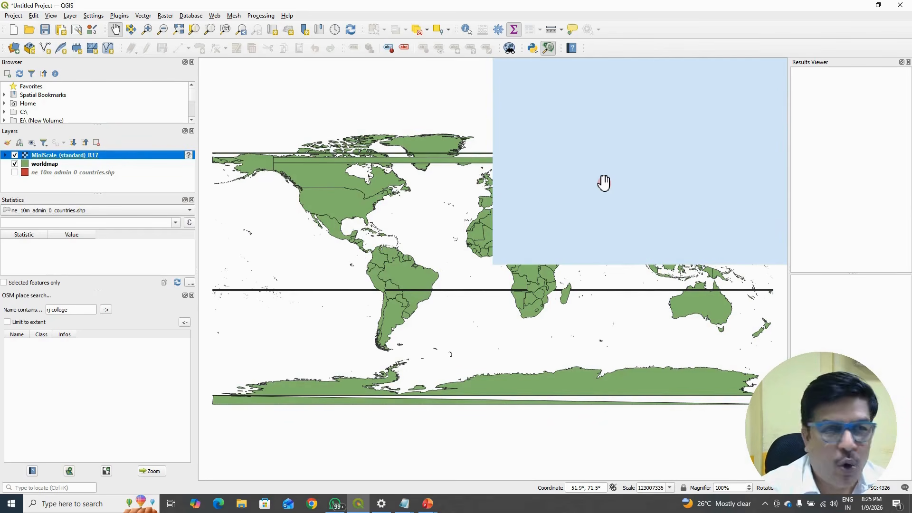
- Set the project CRS to EPSG:27700 - OSGB36 / British National Grid, using the Inverse of OSGB36 to WGS 84 (9) + British National Grid transformation
left_click(12, 16)
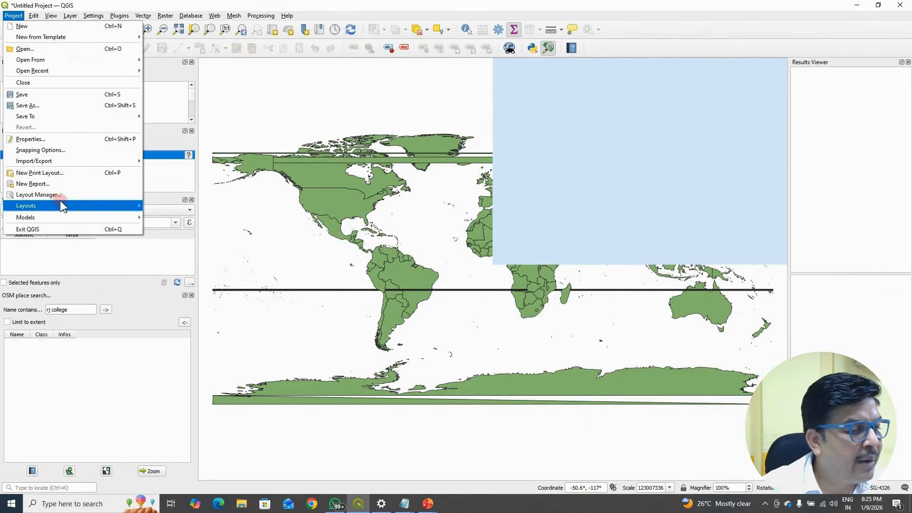
left_click(80, 138)
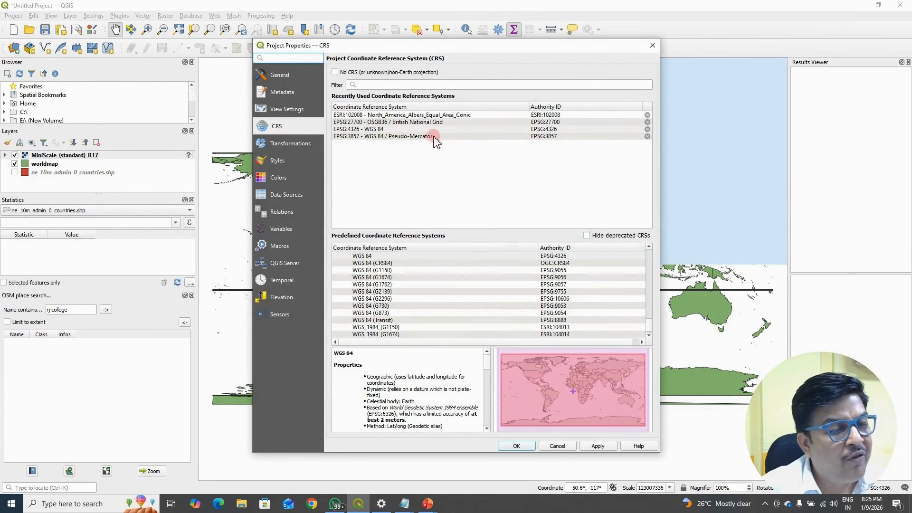
left_click(400, 123)
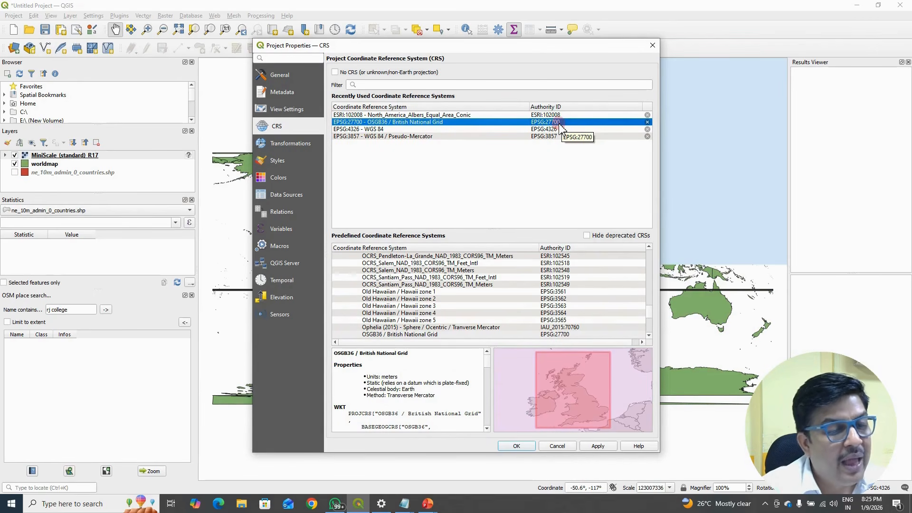
left_click(465, 88)
type("2")
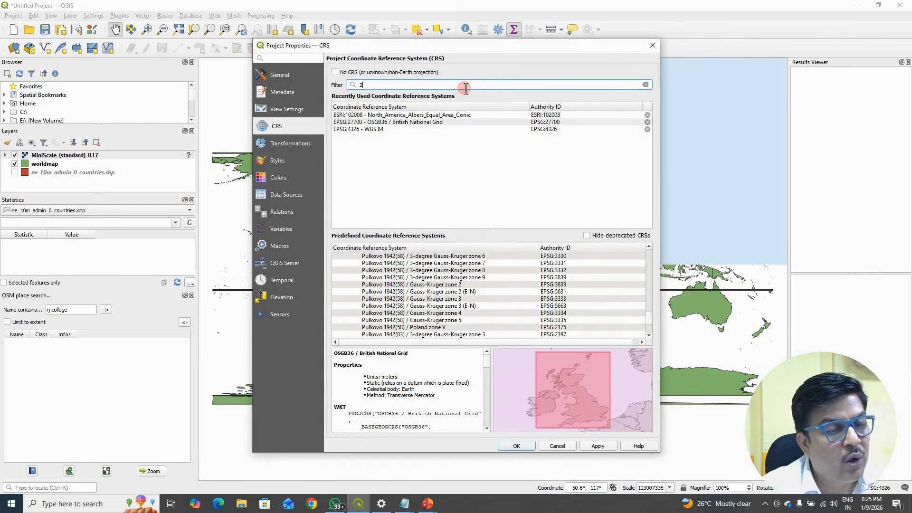
type("77")
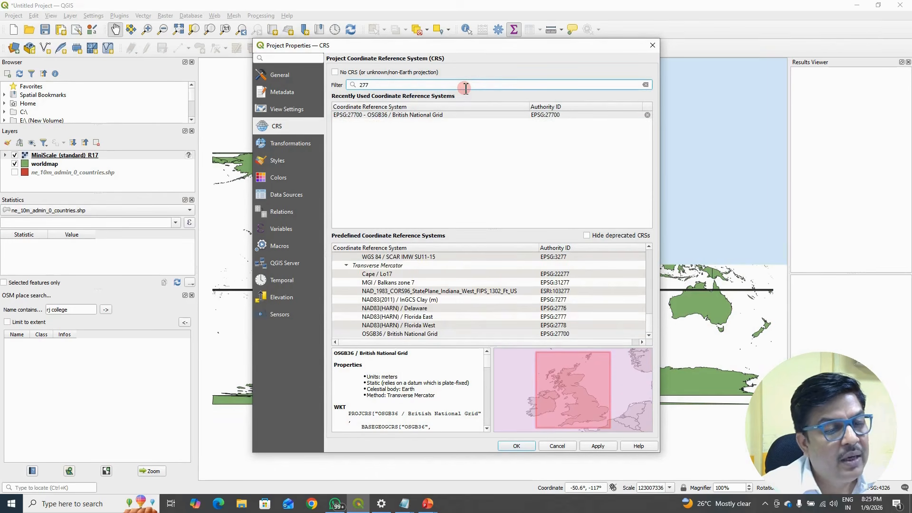
type("00")
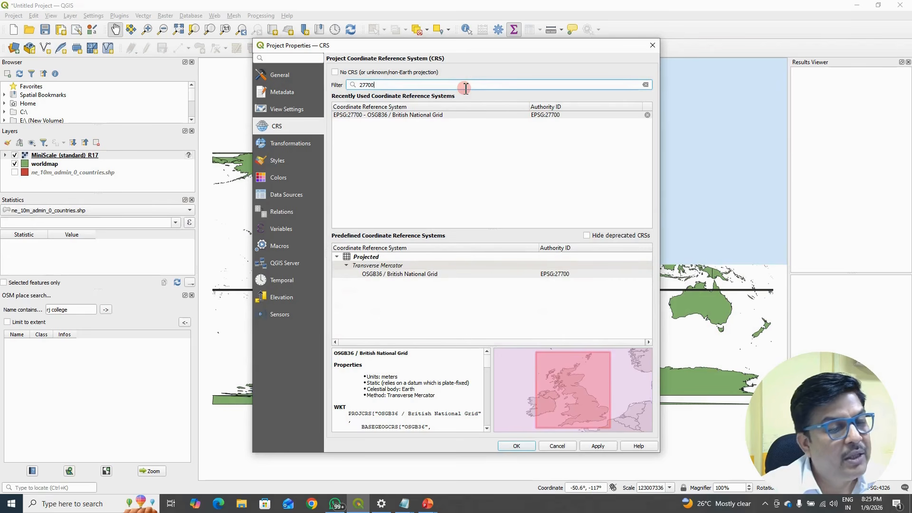
left_click(420, 280)
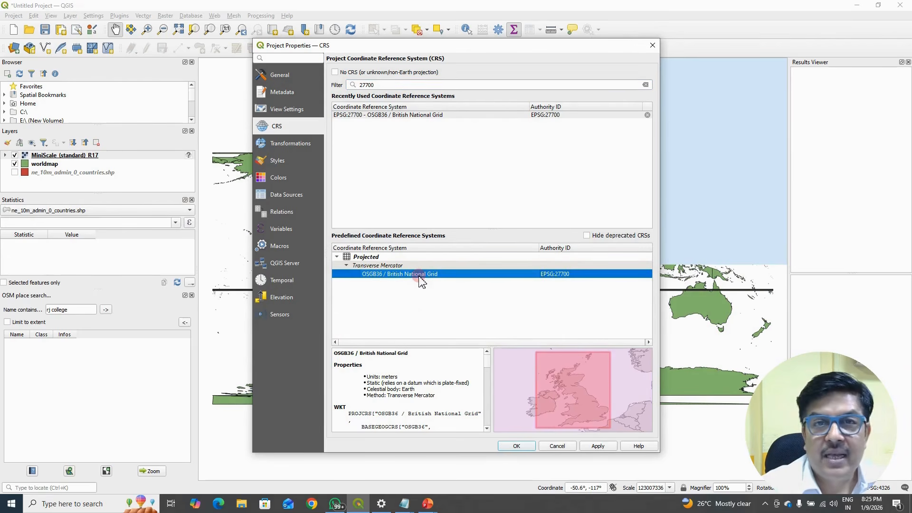
left_click(516, 447)
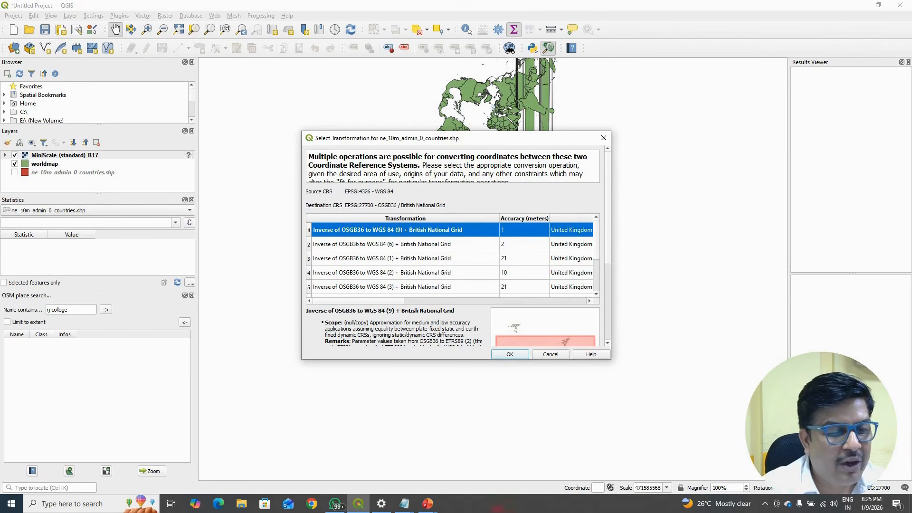
left_click(505, 357)
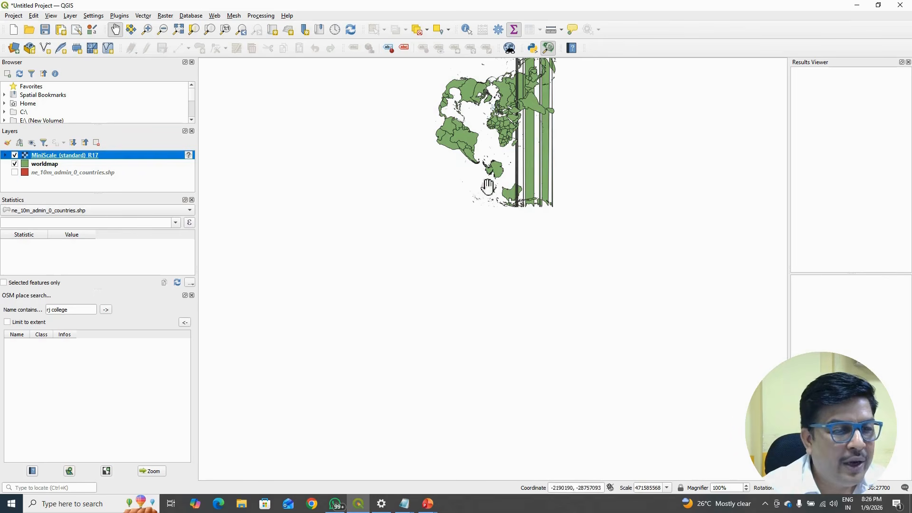
- Examine how the MiniScale raster lines up with the worldmap countries around Great Britain and western Europe
left_click_drag(472, 137, 427, 231)
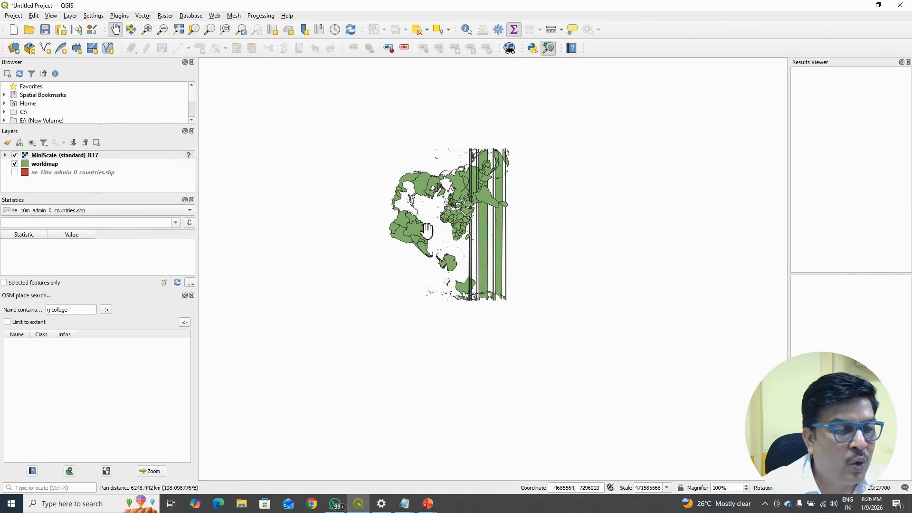
scroll(426, 230, "up", 3)
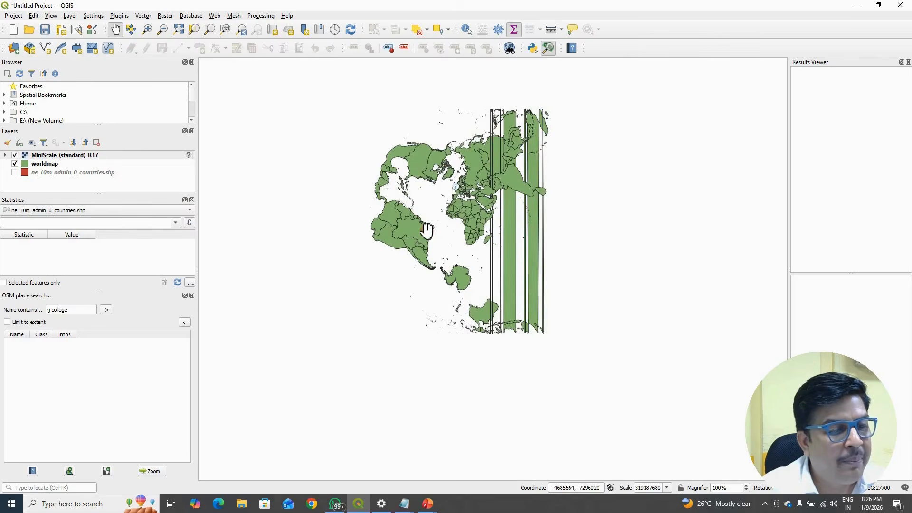
left_click_drag(475, 194, 419, 268)
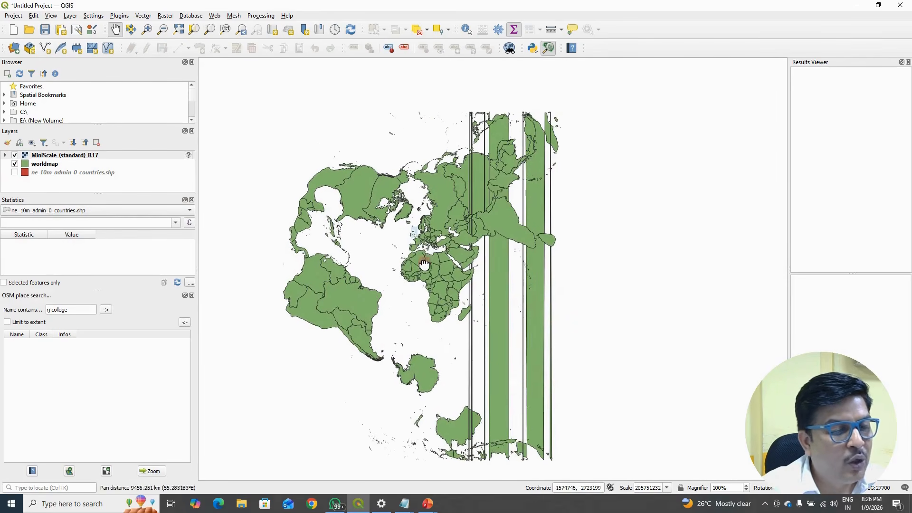
scroll(412, 239, "up", 5)
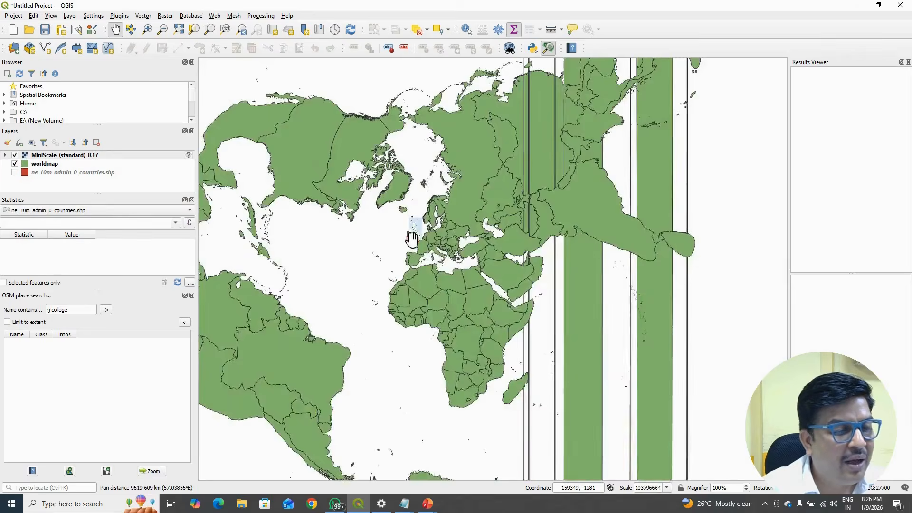
scroll(413, 239, "up", 3)
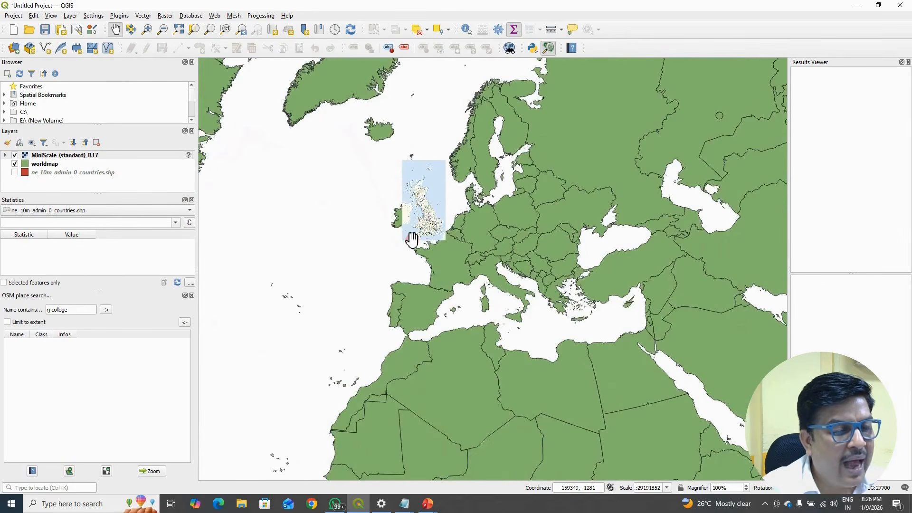
scroll(412, 238, "up", 1)
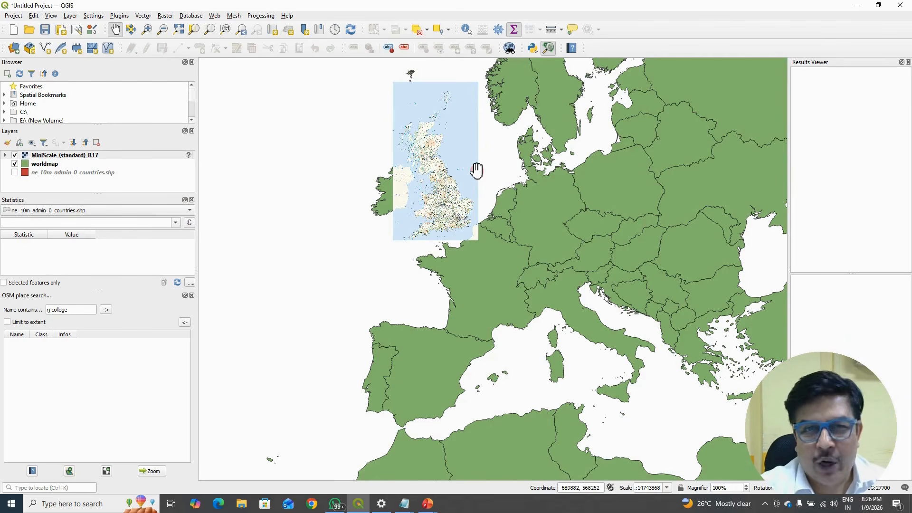
- Change the worldmap layer's symbology to the pattern dot green fill preset and apply it
left_click(36, 167)
right_click(36, 169)
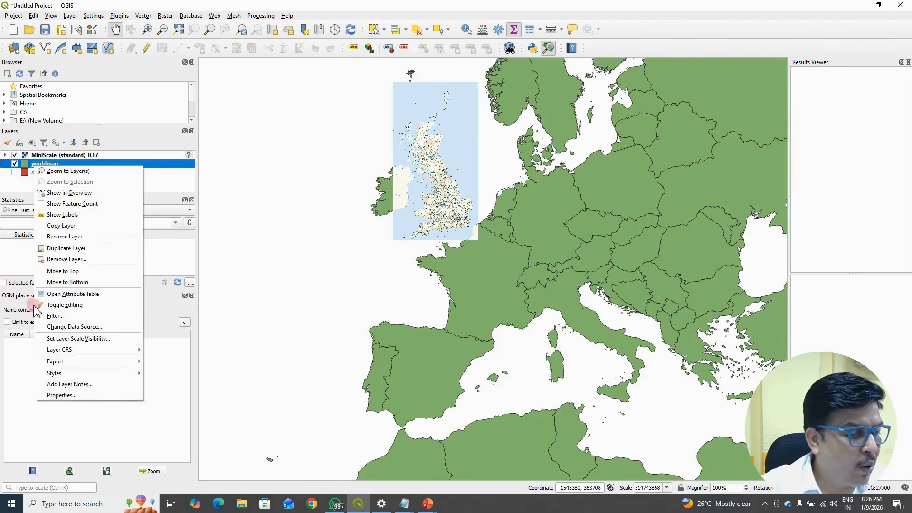
left_click(60, 395)
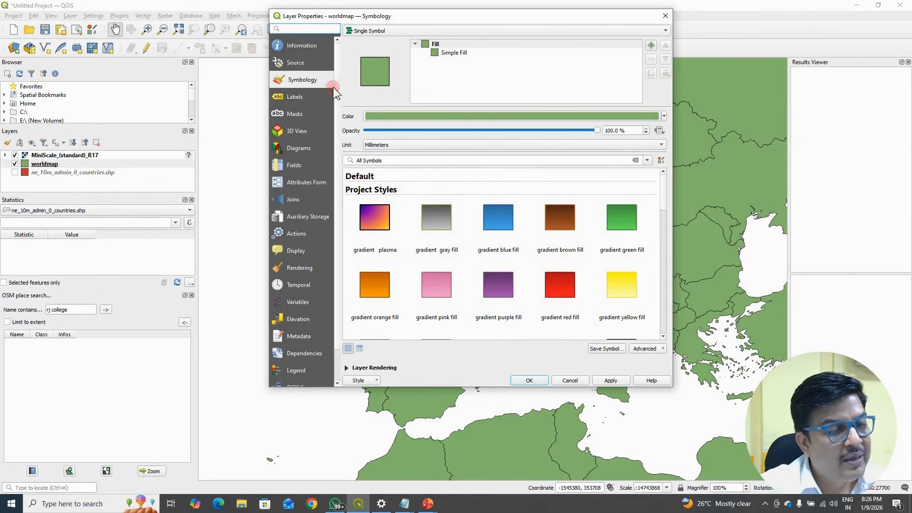
scroll(456, 260, "down", 10)
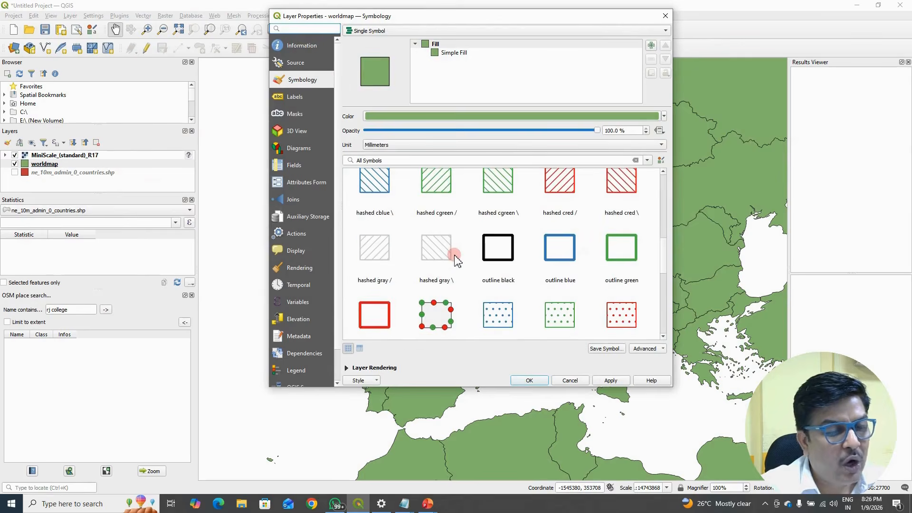
scroll(456, 260, "down", 6)
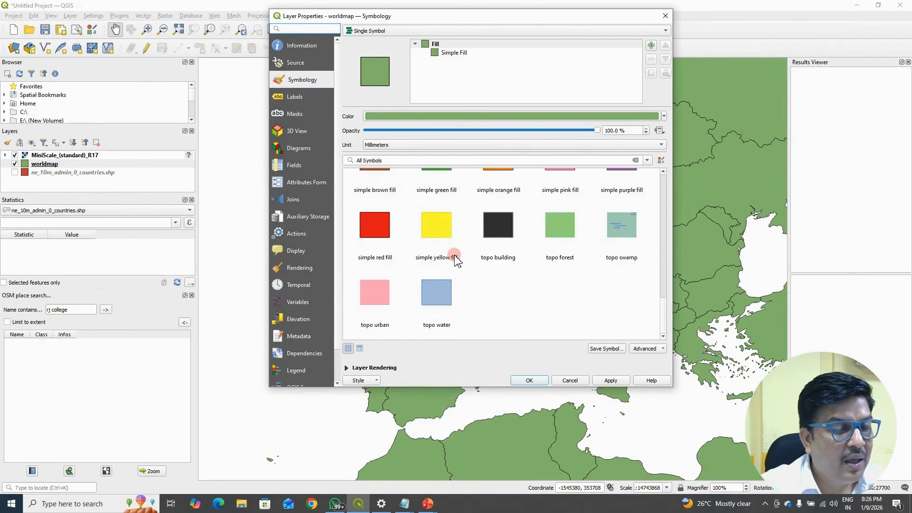
scroll(457, 260, "up", 5)
left_click(556, 227)
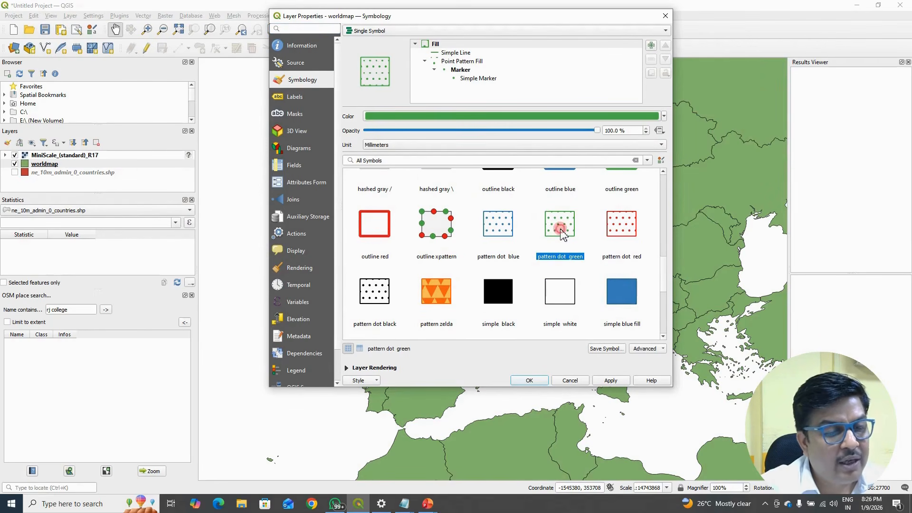
left_click(610, 380)
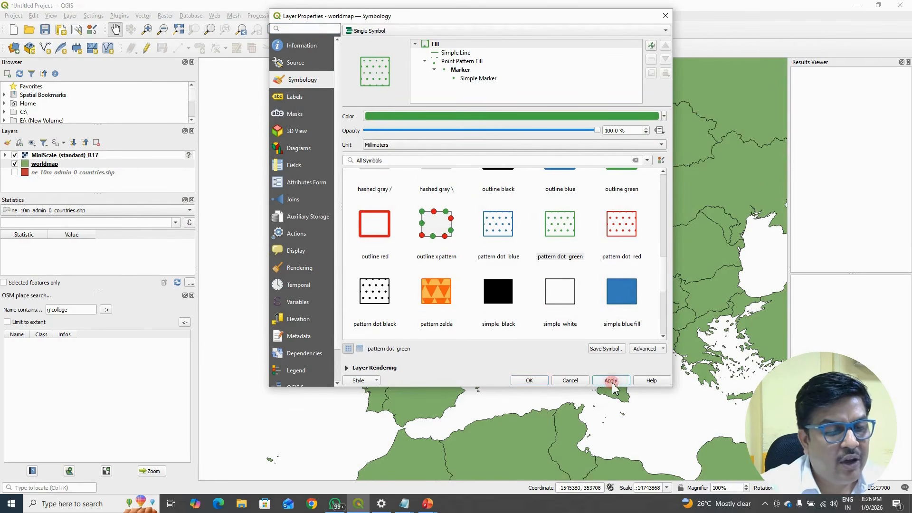
left_click(529, 380)
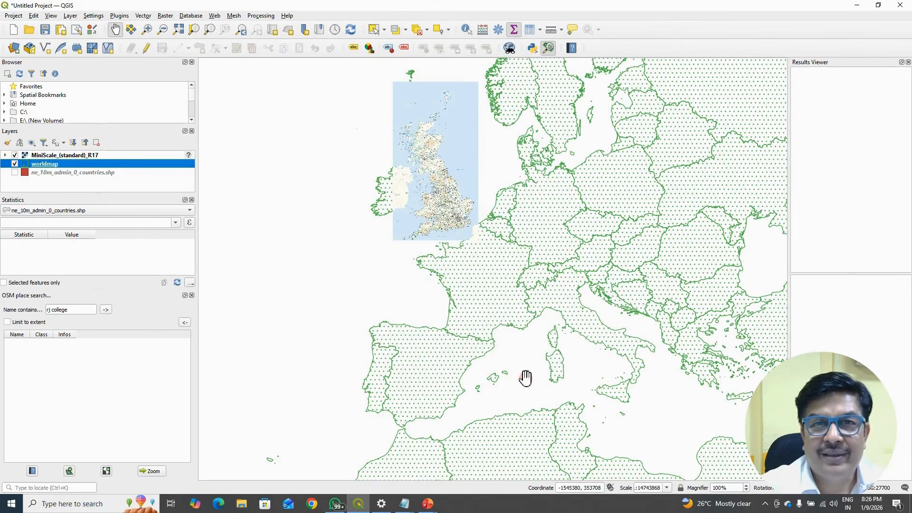